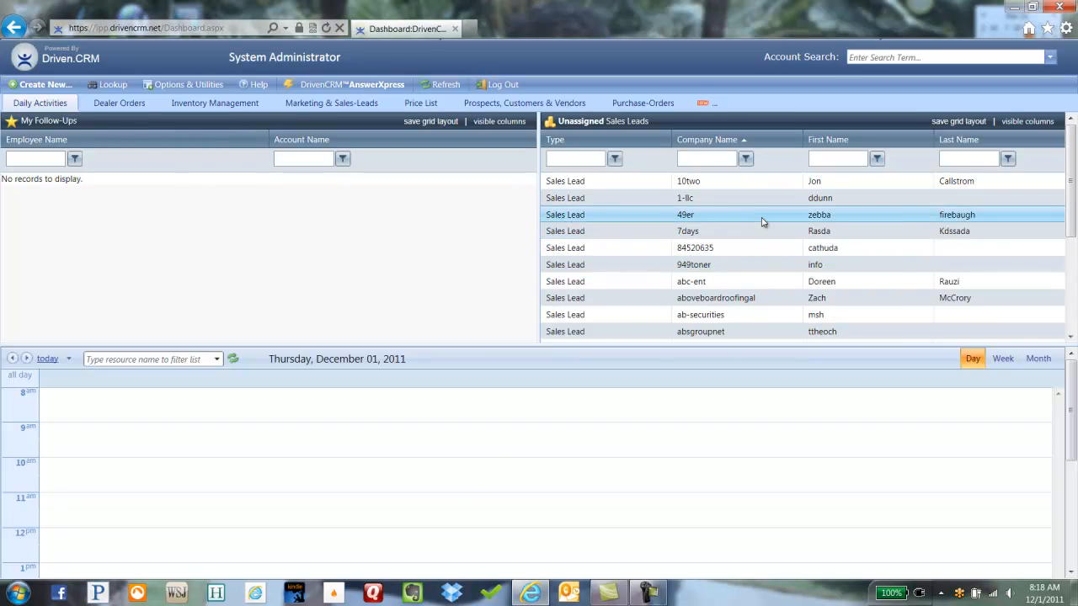
Step: Reconfigure the upper-right leads panel through CRM Contacts and Leads to show Unassigned Sales Leads
{"action": "right_click", "coordinate": [762, 222]}
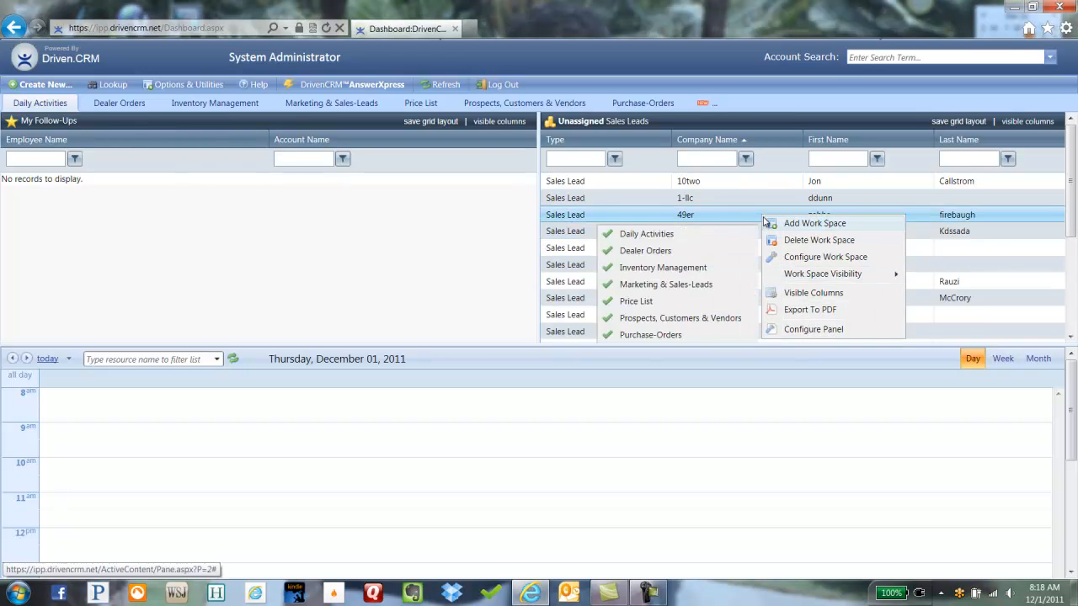
{"action": "left_click", "coordinate": [810, 330]}
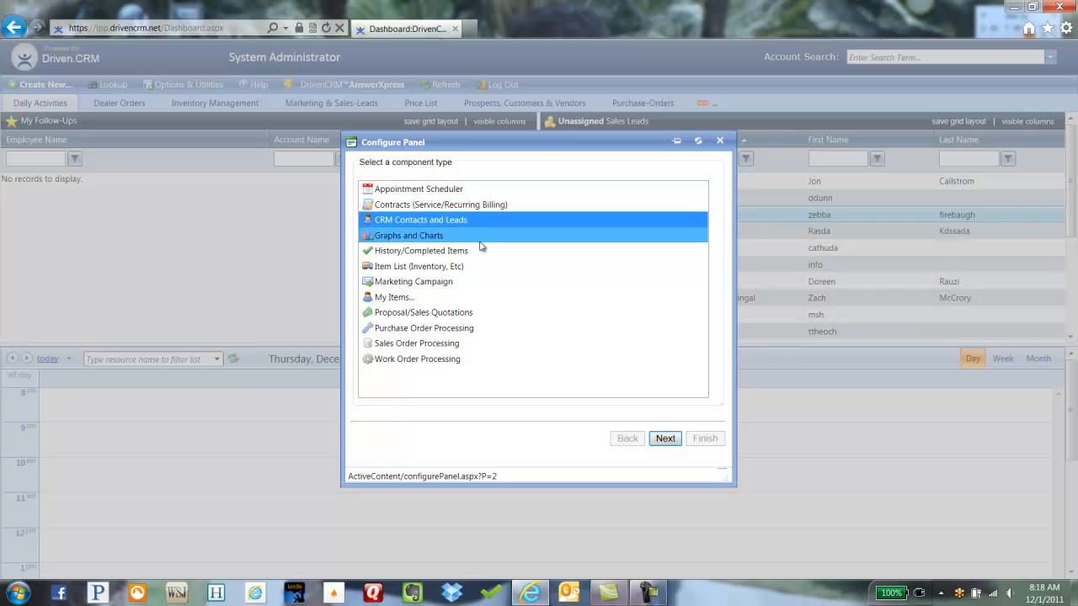
{"action": "left_click", "coordinate": [647, 436]}
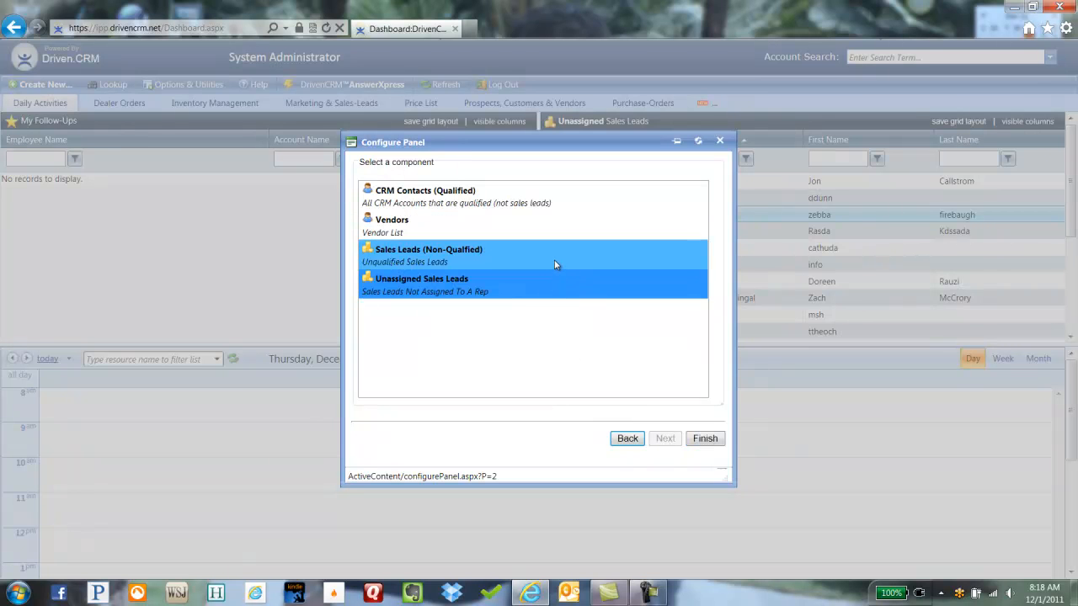
{"action": "left_click", "coordinate": [705, 438]}
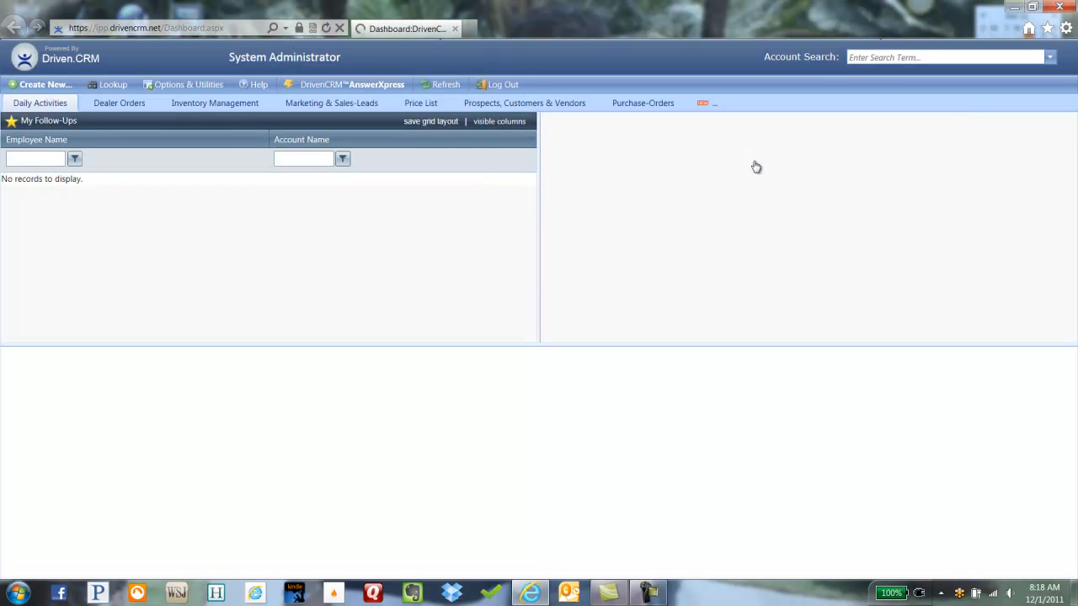
Step: Move the First Name column ahead of Company Name and filter first names by 'jon'
{"action": "left_click_drag", "start_coordinate": [840, 145], "coordinate": [700, 145]}
{"action": "type", "text": "jon"}
{"action": "key", "text": "Return"}
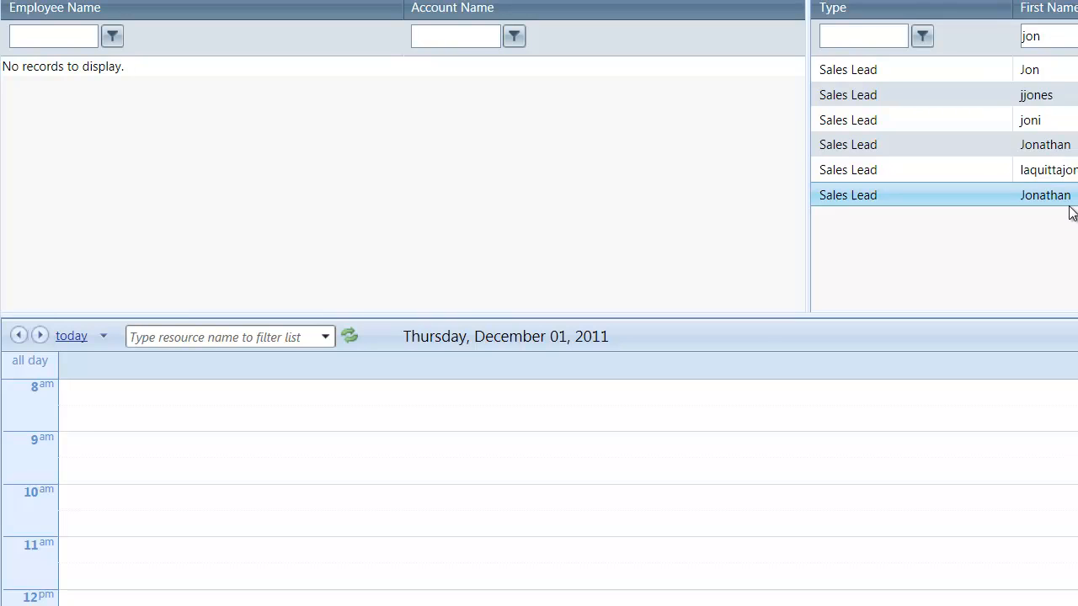
Step: Select a Jonathan lead among the six filtered results
{"action": "left_click", "coordinate": [1064, 95]}
{"action": "left_click", "coordinate": [1063, 145]}
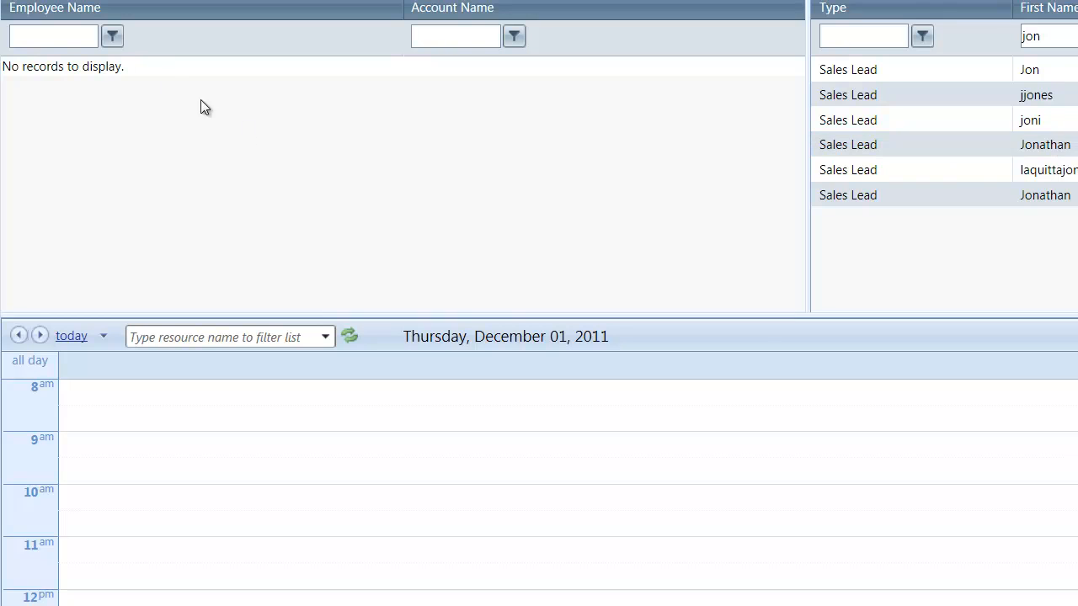
{"action": "mouse_move", "coordinate": [51, 0]}
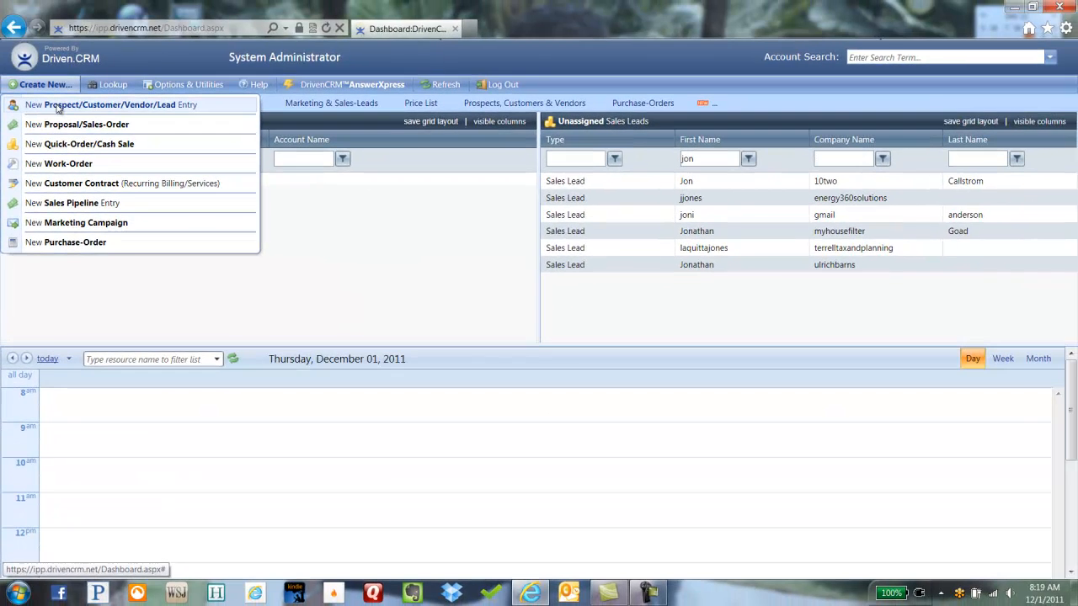
Step: Start a New Prospect/Customer/Vendor/Lead Entry as New Lead (Unqualified) and show its lead types
{"action": "left_click", "coordinate": [58, 104]}
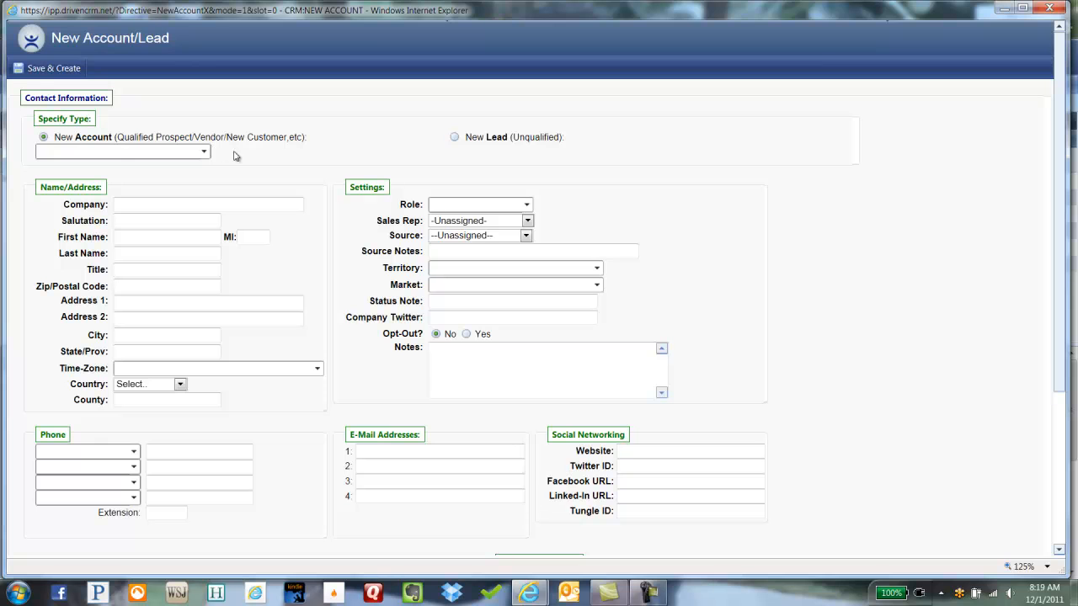
{"action": "left_click", "coordinate": [456, 138]}
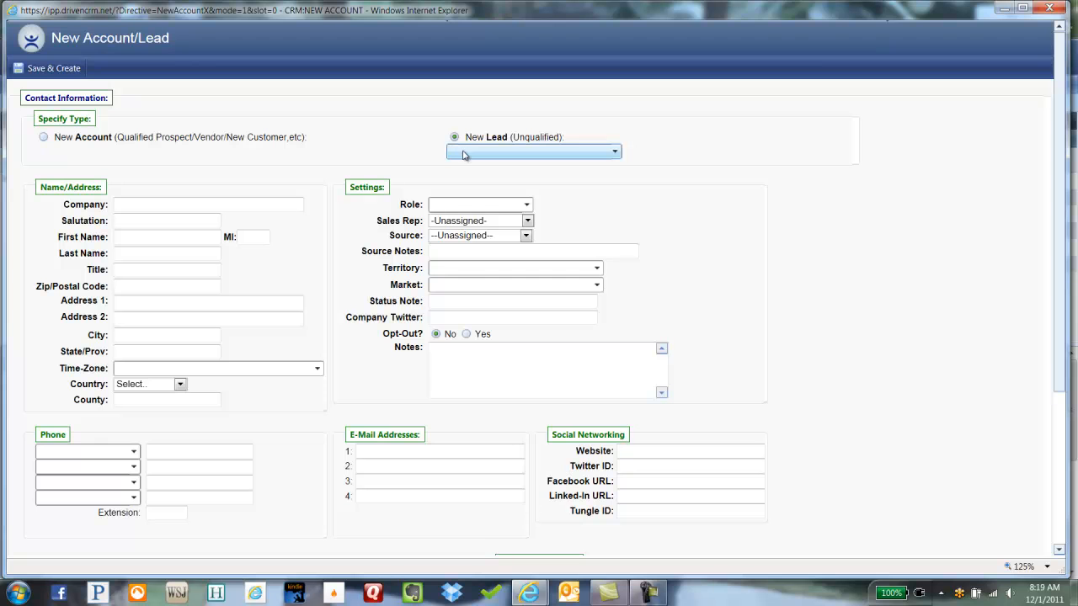
{"action": "left_click", "coordinate": [459, 151]}
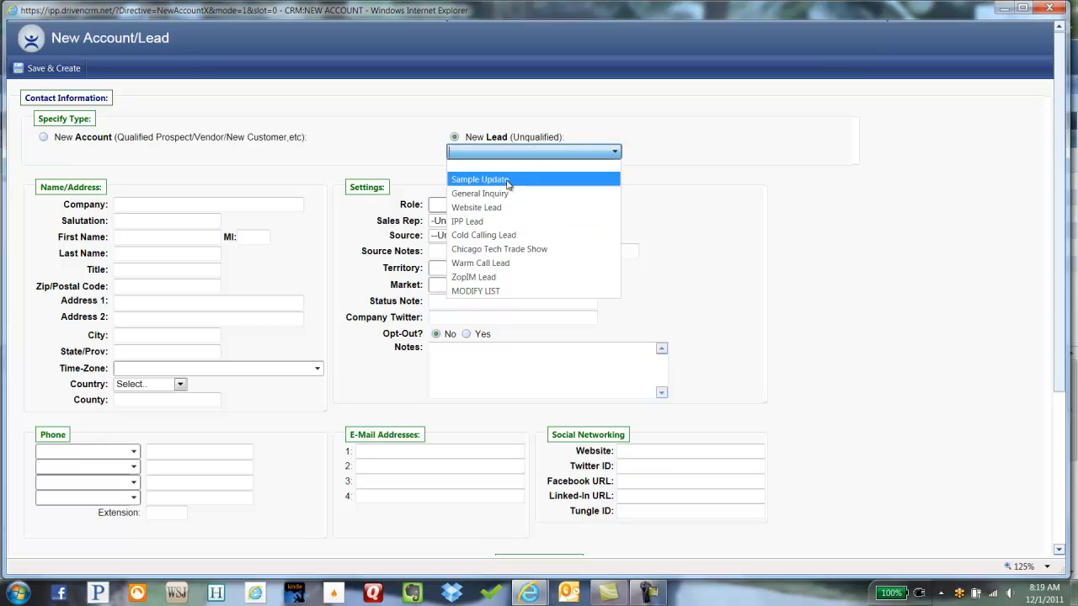
Step: Move General Inquiry above Sample Update in the lead-type list and save the changes
{"action": "left_click", "coordinate": [508, 292]}
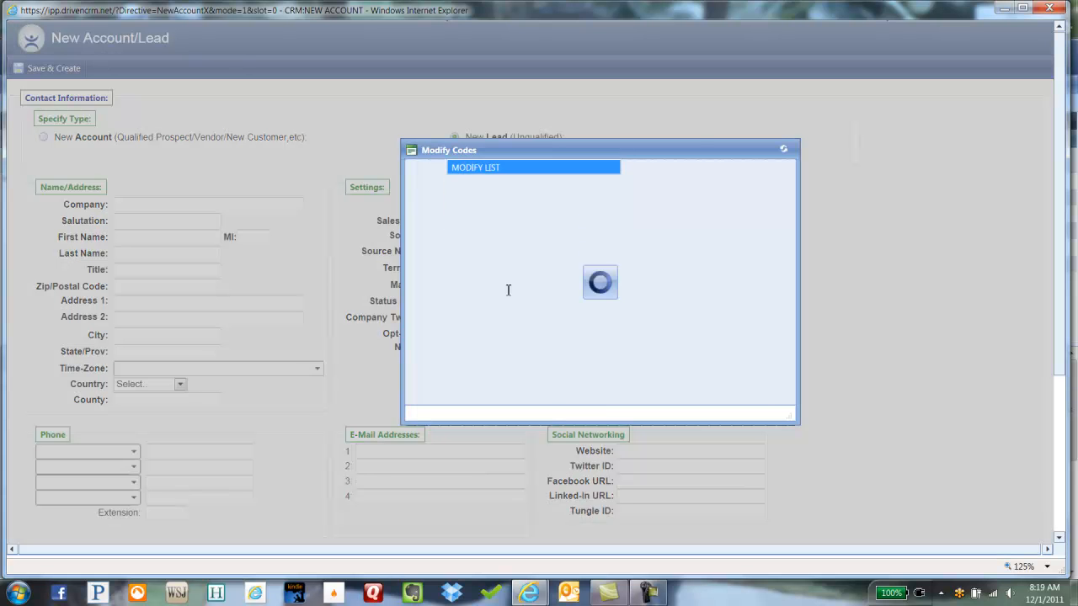
{"action": "left_click", "coordinate": [721, 204]}
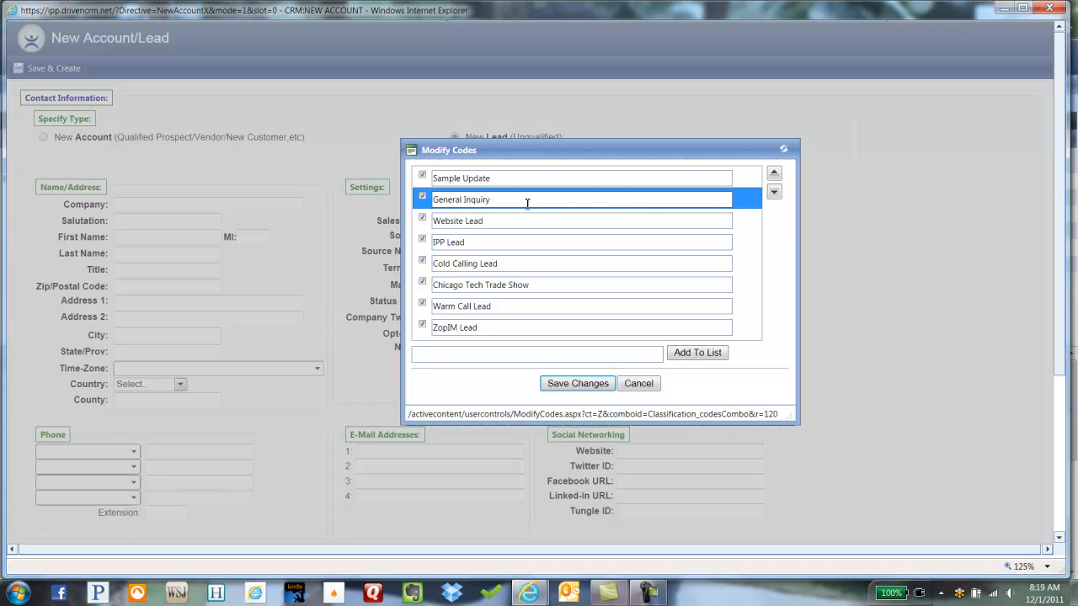
{"action": "left_click", "coordinate": [775, 174]}
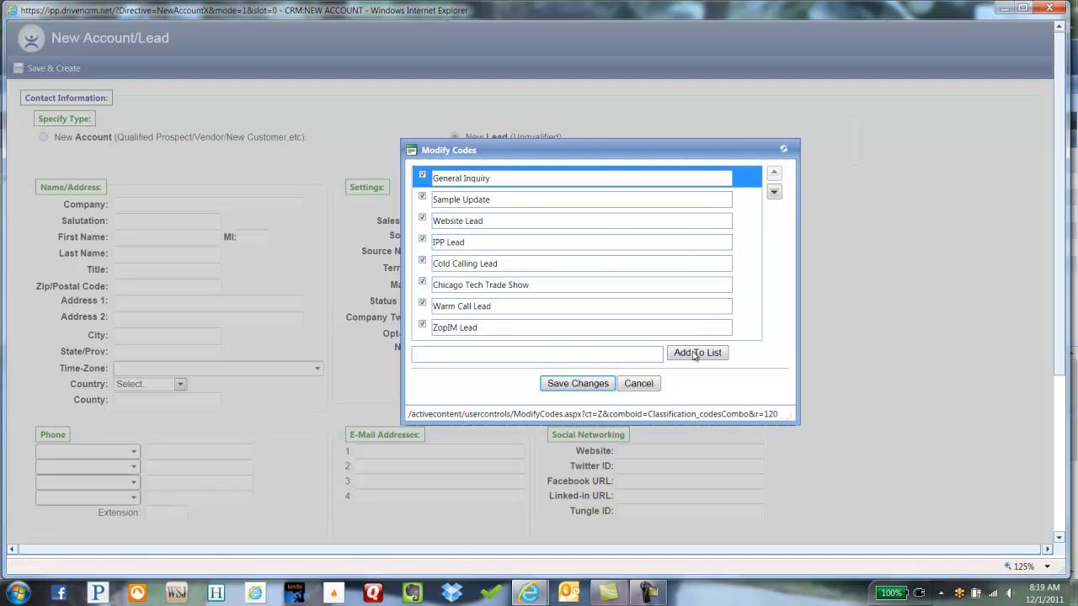
{"action": "left_click", "coordinate": [592, 384]}
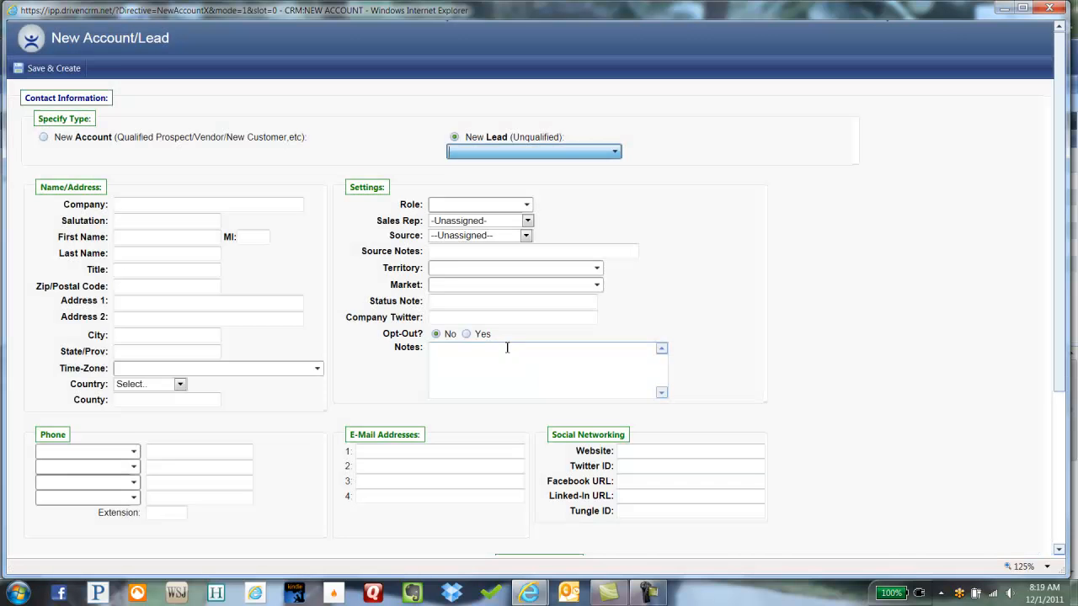
{"action": "left_click", "coordinate": [569, 155]}
Step: Code the lead General Inquiry and enter Sample Company, salutation Mr., and the contact's first and last name
{"action": "left_click", "coordinate": [564, 168]}
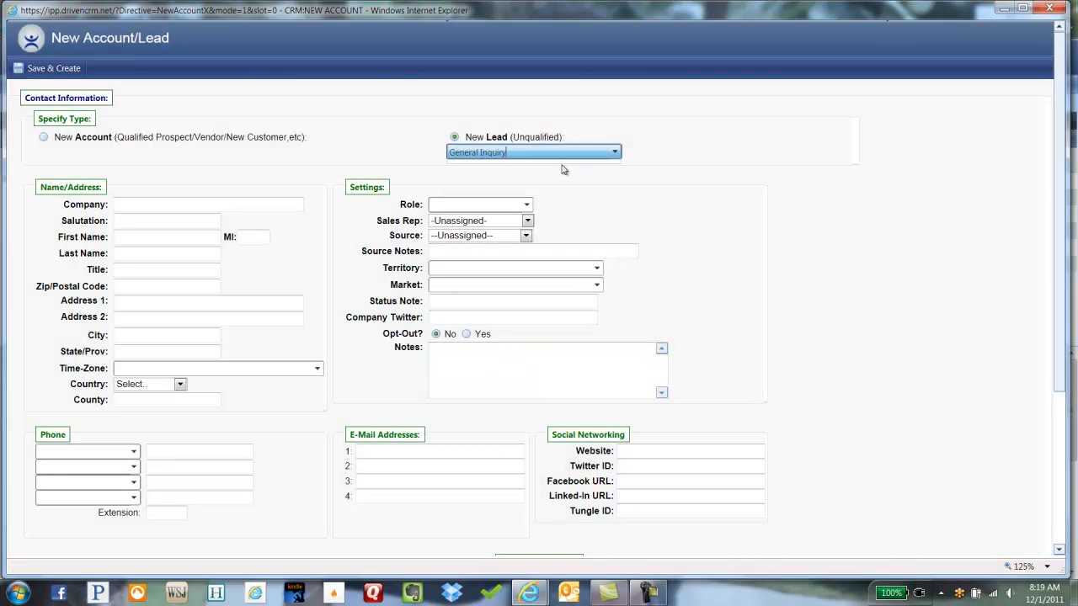
{"action": "left_click", "coordinate": [214, 204]}
{"action": "type", "text": "Sample Company"}
{"action": "key", "text": "Tab"}
{"action": "type", "text": "Mr."}
{"action": "key", "text": "Tab"}
{"action": "key", "text": "Tab"}
Step: Enter job title CEO, then the contact's zip code and street address
{"action": "key", "text": "Tab"}
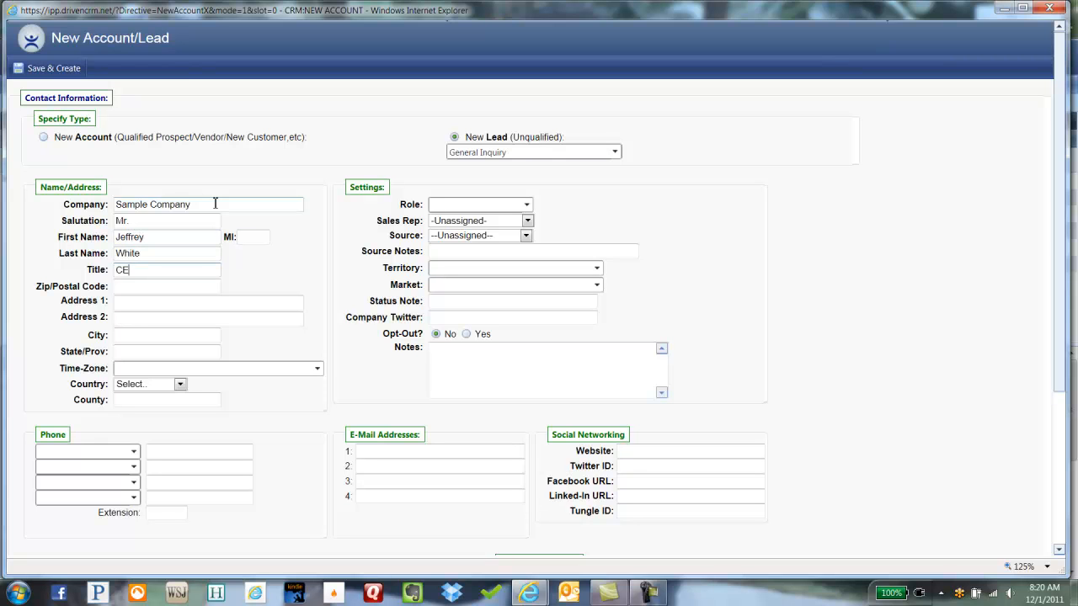
{"action": "type", "text": "CEO"}
{"action": "key", "text": "Tab"}
{"action": "type", "text": "28078"}
{"action": "key", "text": "Tab"}
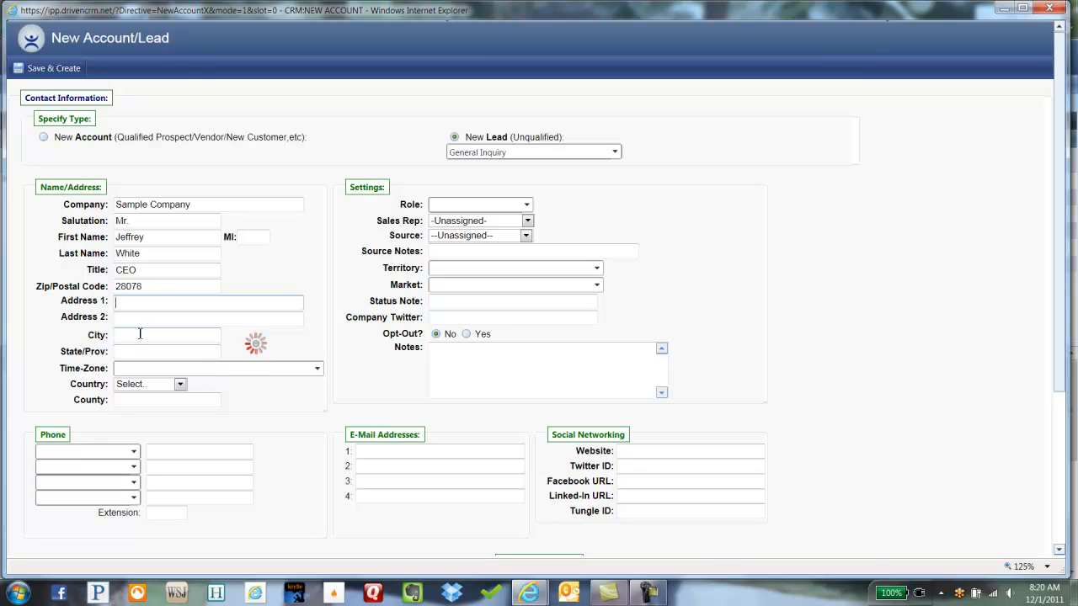
{"action": "type", "text": "123 ABC AVE"}
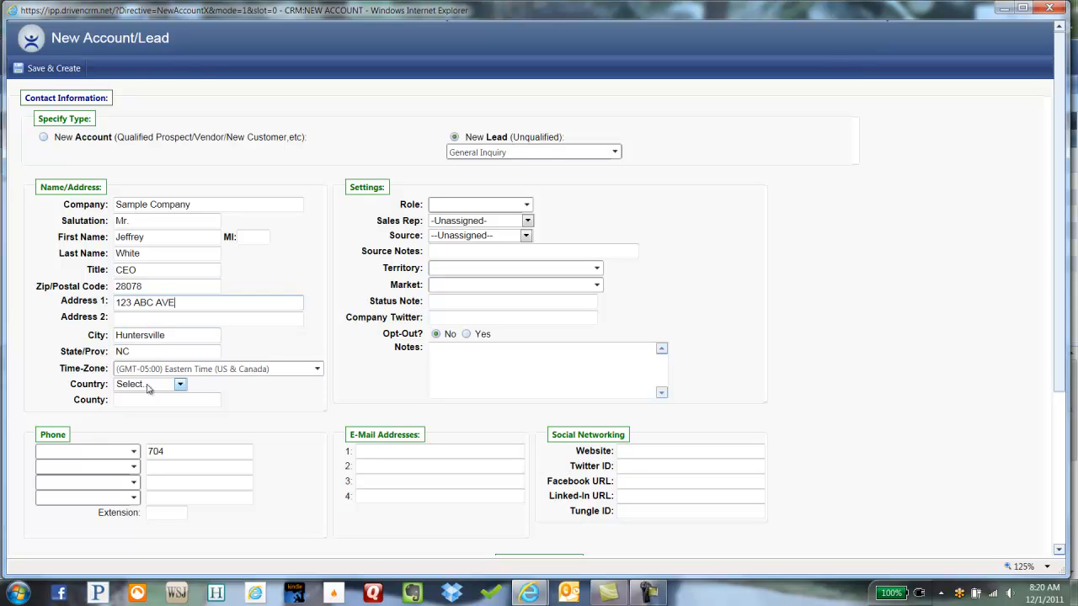
Step: Set the address country to United States
{"action": "double_click", "coordinate": [99, 385]}
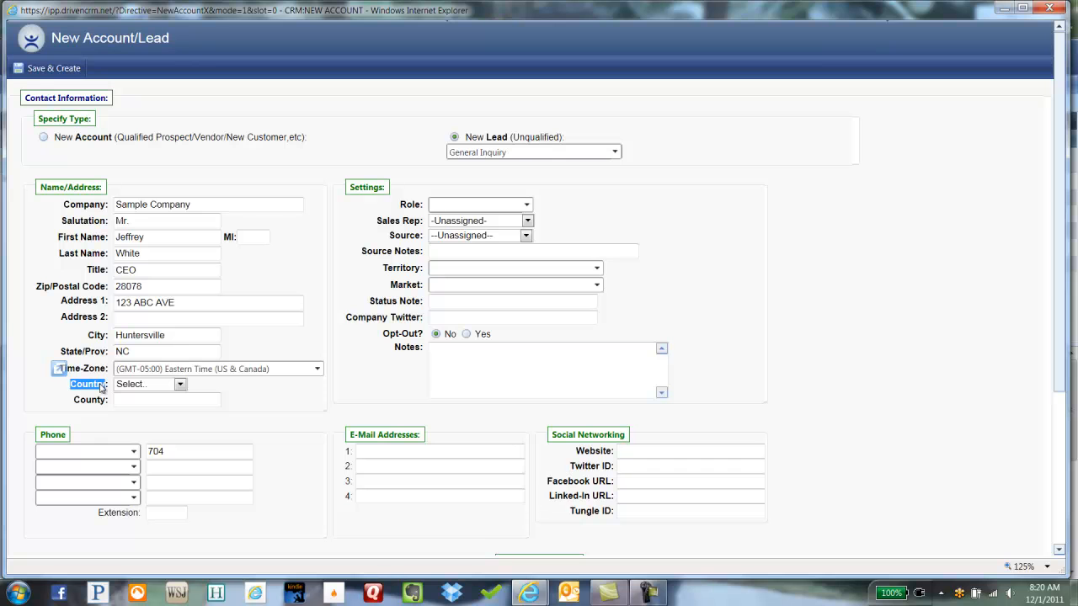
{"action": "left_click", "coordinate": [156, 386]}
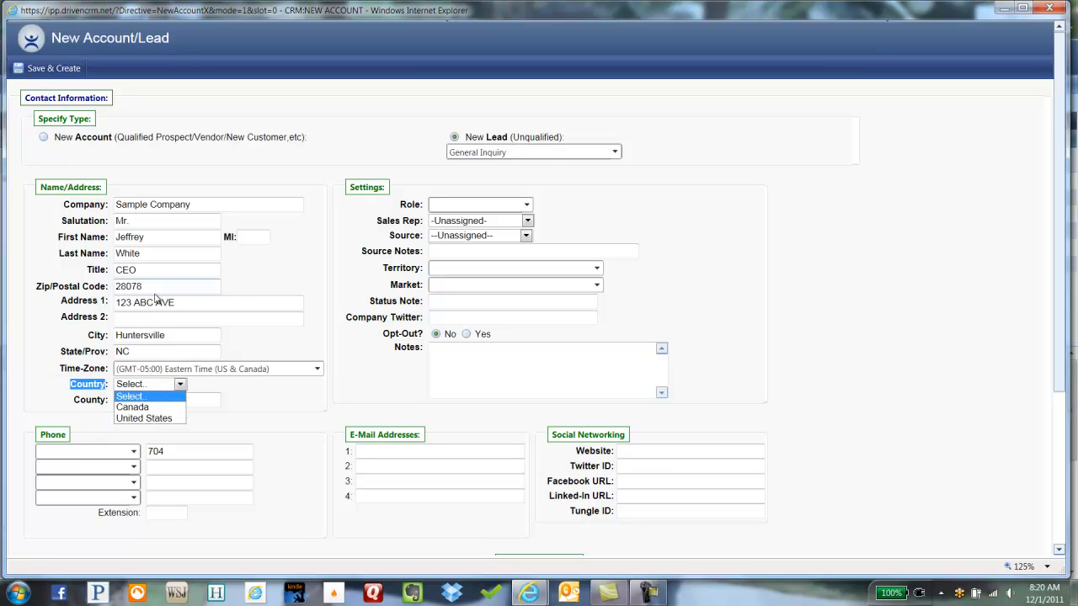
{"action": "left_click", "coordinate": [147, 419]}
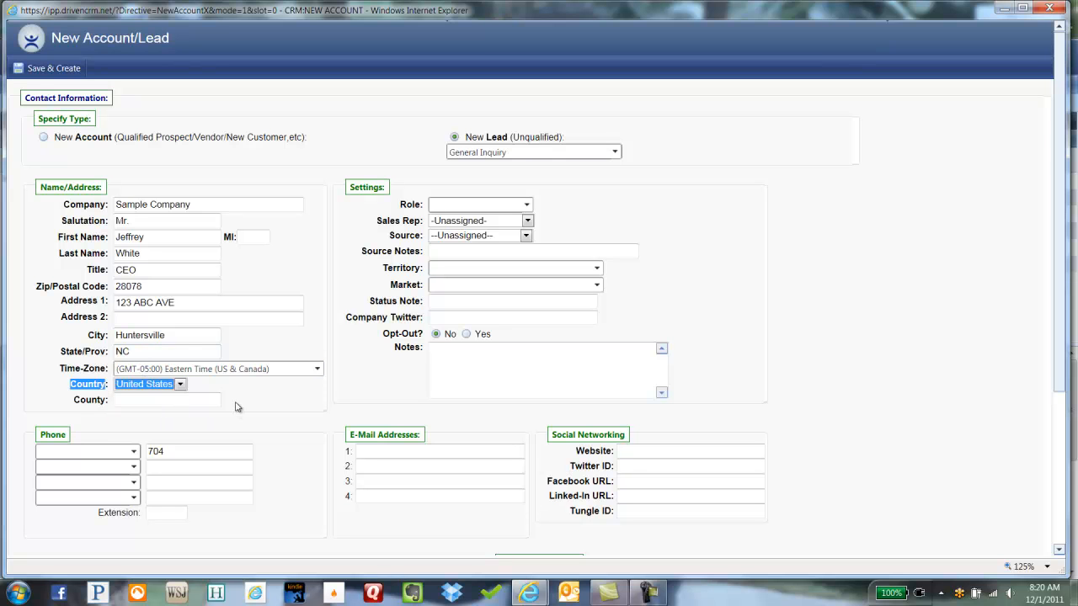
{"action": "left_click", "coordinate": [137, 389]}
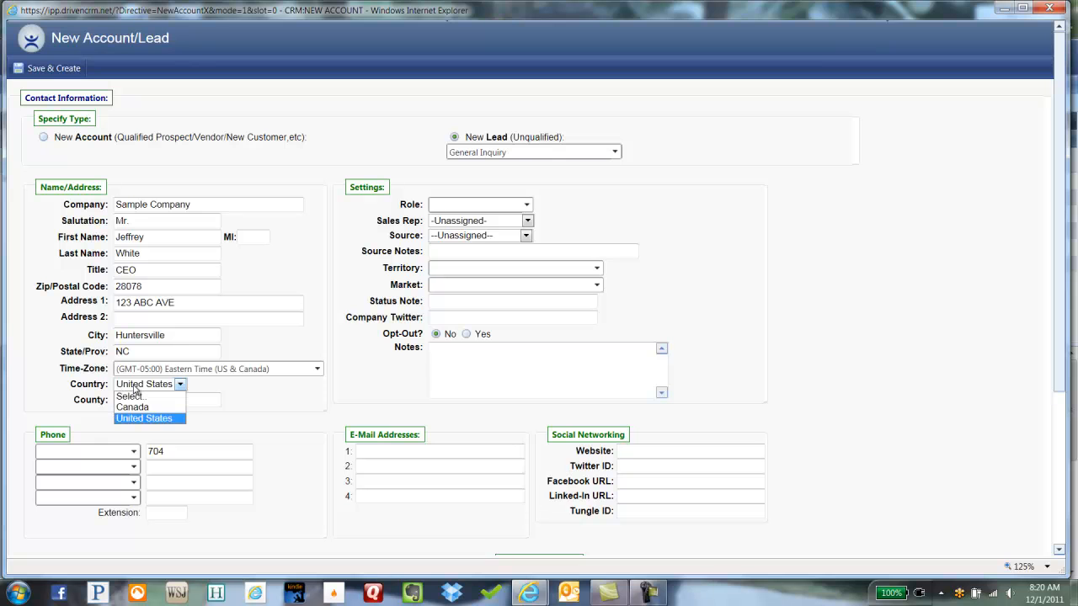
{"action": "left_click", "coordinate": [262, 393]}
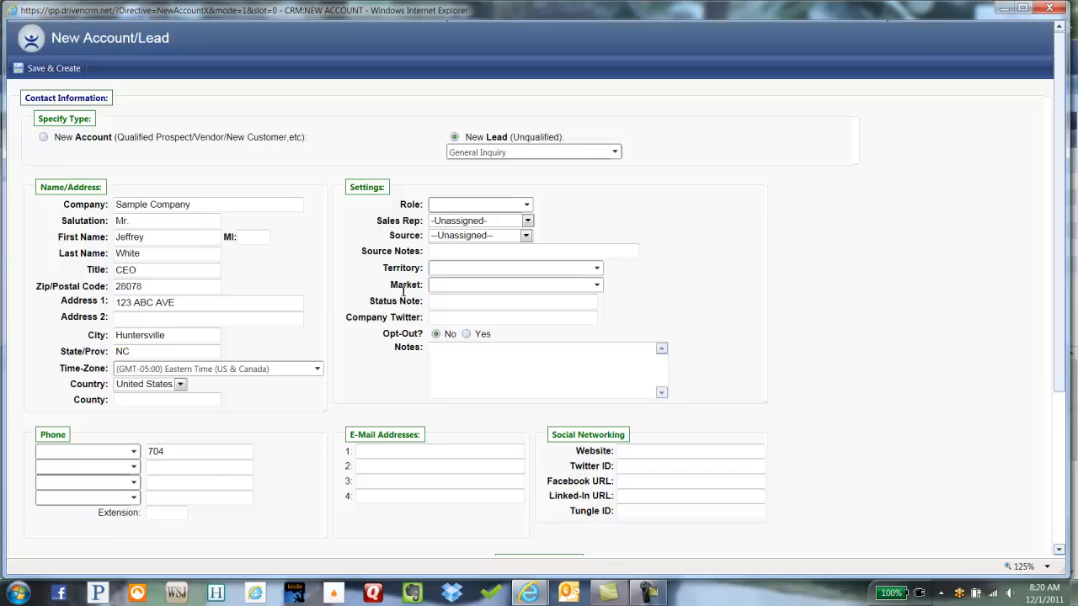
{"action": "left_click", "coordinate": [443, 268]}
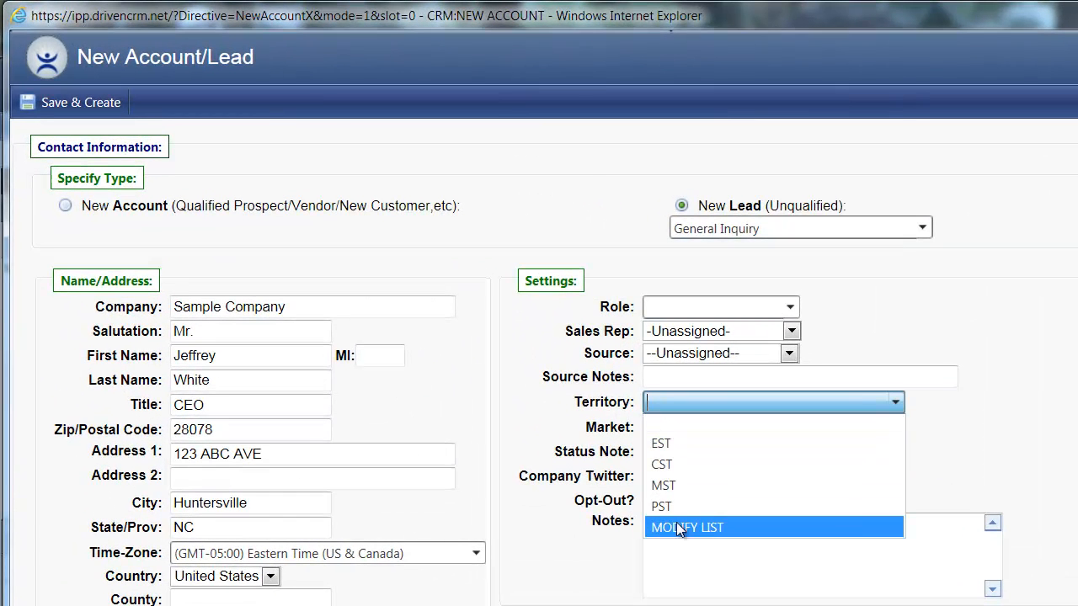
{"action": "left_click", "coordinate": [570, 334]}
{"action": "double_click", "coordinate": [570, 335]}
{"action": "left_click", "coordinate": [695, 332]}
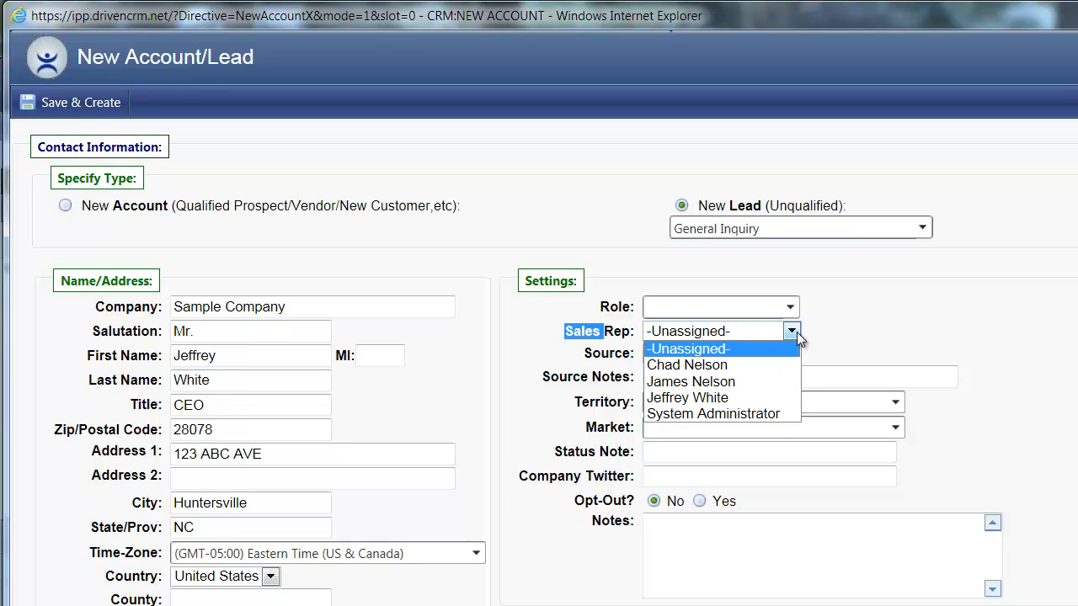
{"action": "left_click", "coordinate": [846, 330]}
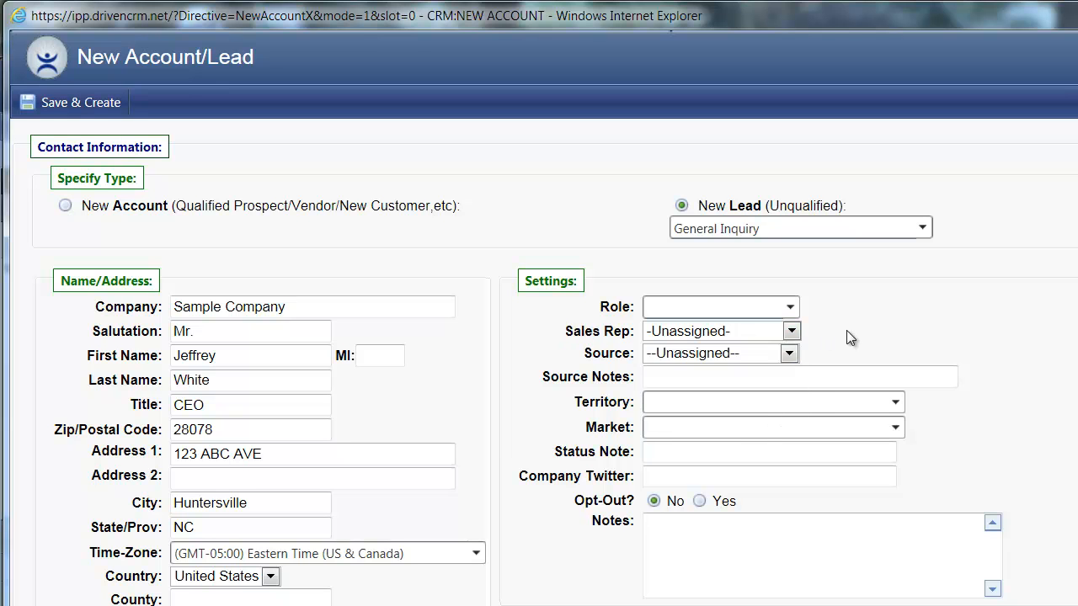
{"action": "left_click", "coordinate": [758, 330]}
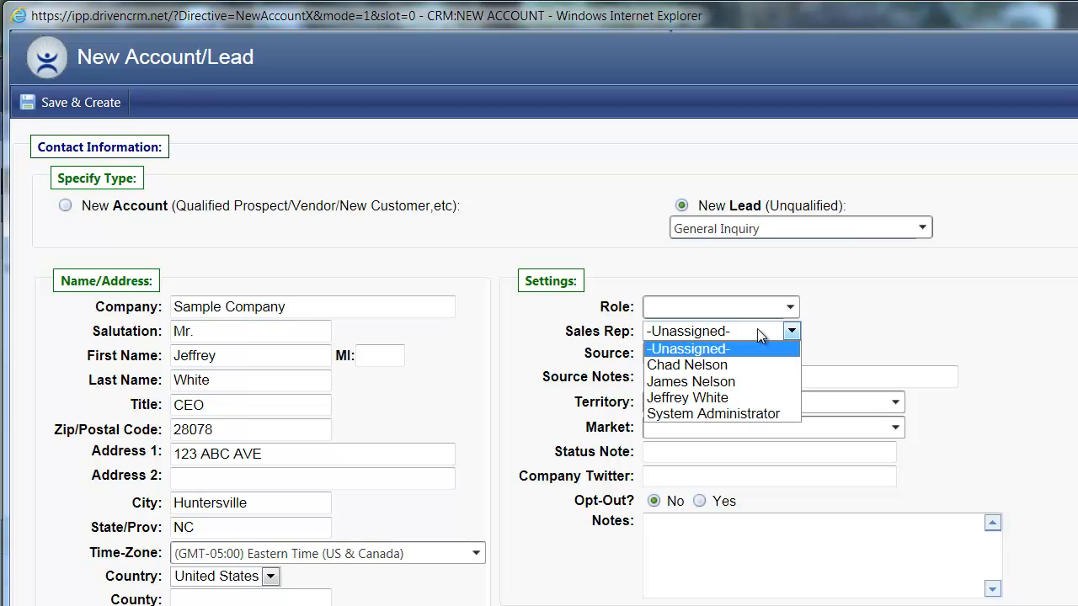
{"action": "left_click", "coordinate": [849, 325]}
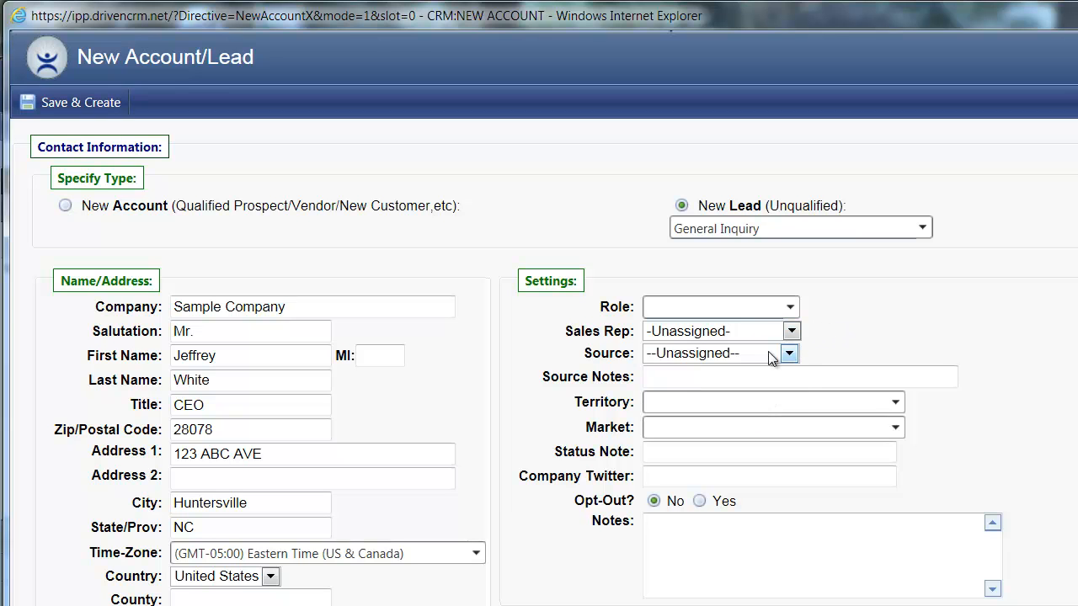
{"action": "double_click", "coordinate": [609, 352]}
{"action": "left_click", "coordinate": [684, 350]}
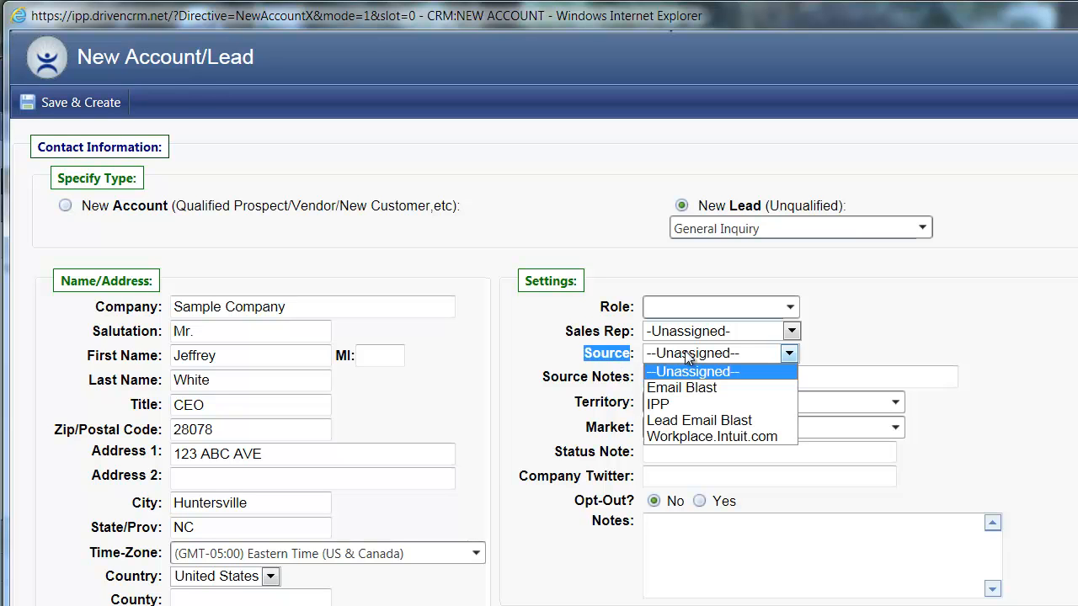
{"action": "left_click", "coordinate": [868, 352]}
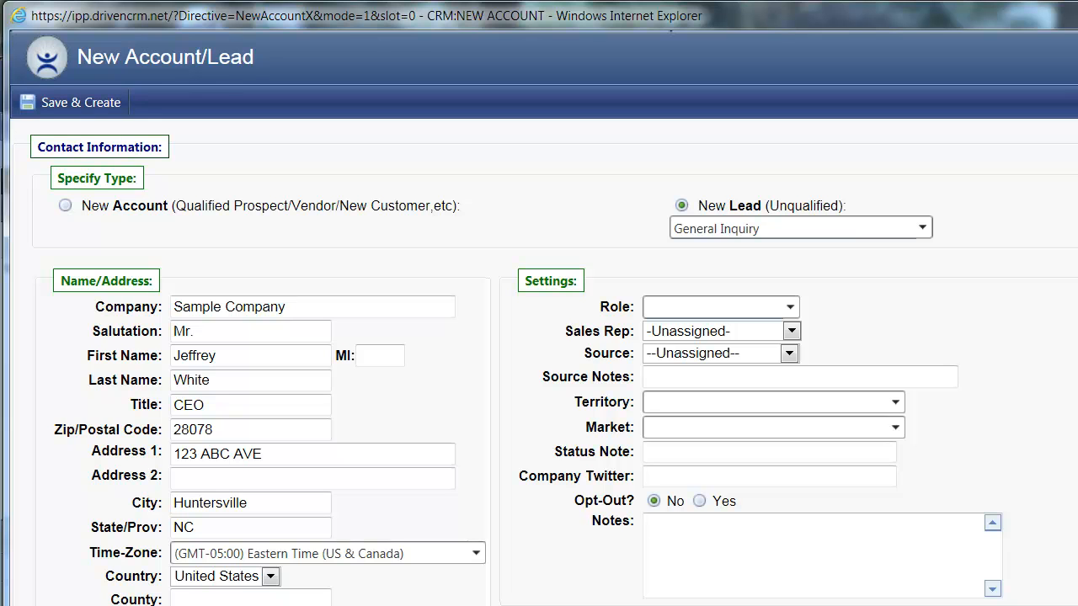
{"action": "left_click_drag", "start_coordinate": [529, 477], "coordinate": [671, 477]}
{"action": "left_click", "coordinate": [680, 476]}
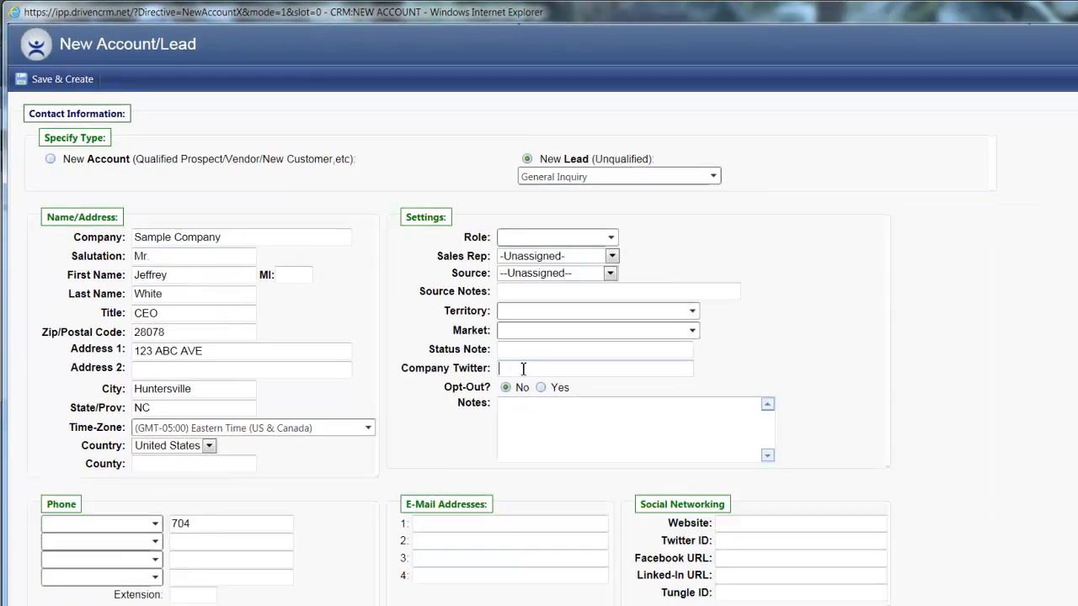
Step: Mark the first phone as Main Line and complete its phone number
{"action": "scroll", "coordinate": [419, 405], "scroll_direction": "down", "scroll_amount": 3}
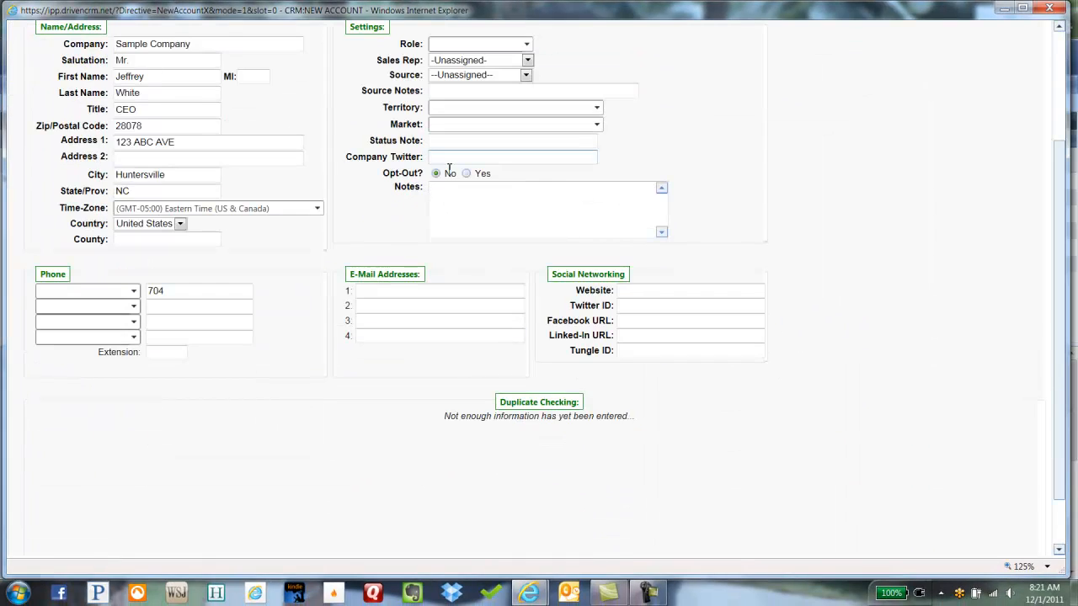
{"action": "left_click", "coordinate": [115, 290]}
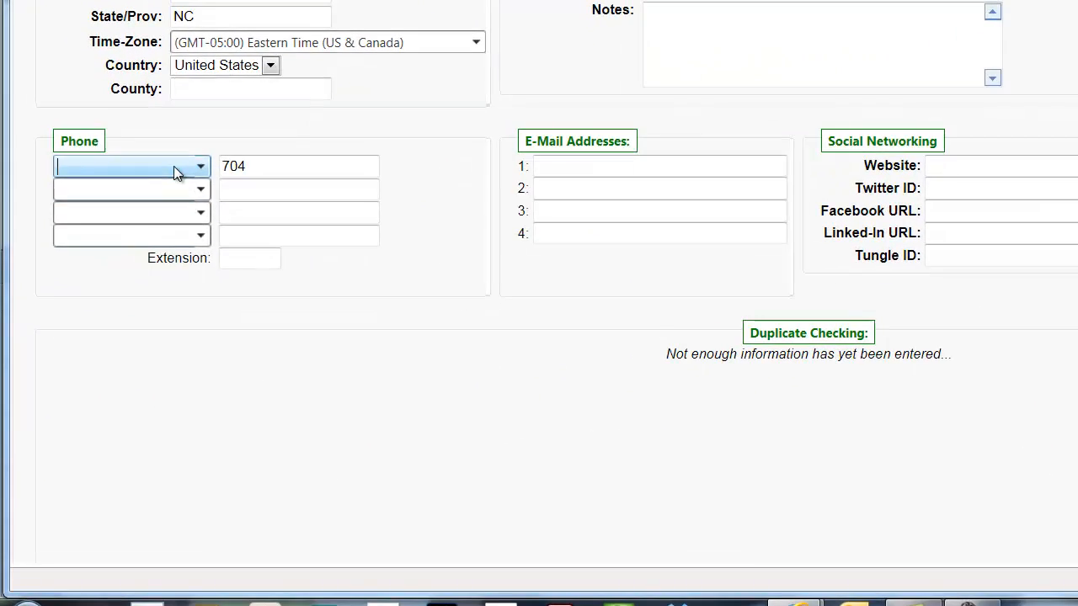
{"action": "left_click", "coordinate": [174, 166]}
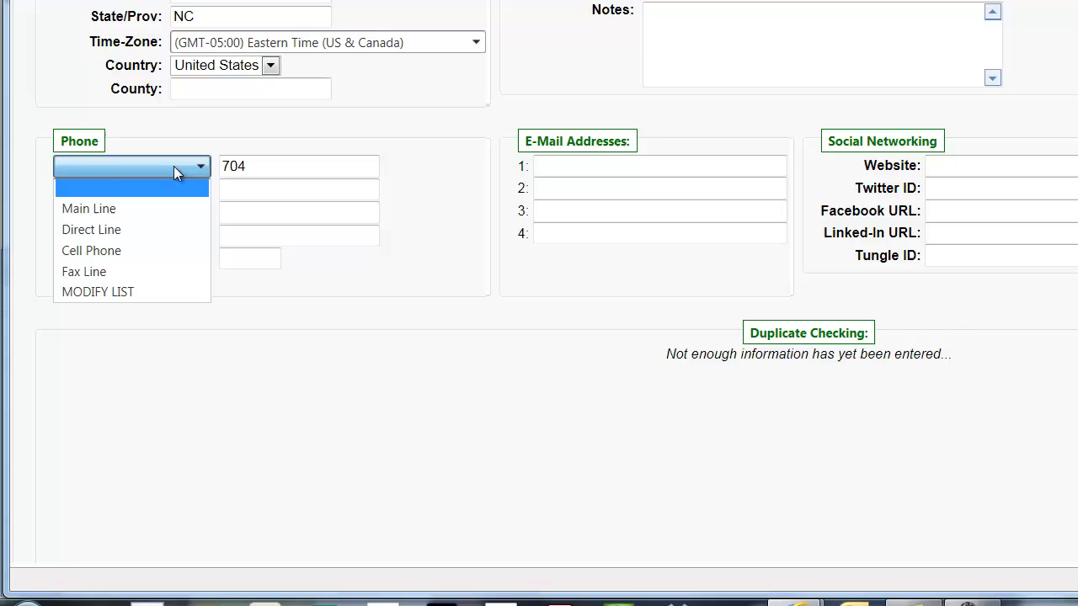
{"action": "left_click", "coordinate": [157, 208]}
{"action": "left_click", "coordinate": [285, 167]}
{"action": "type", "text": "5771625"}
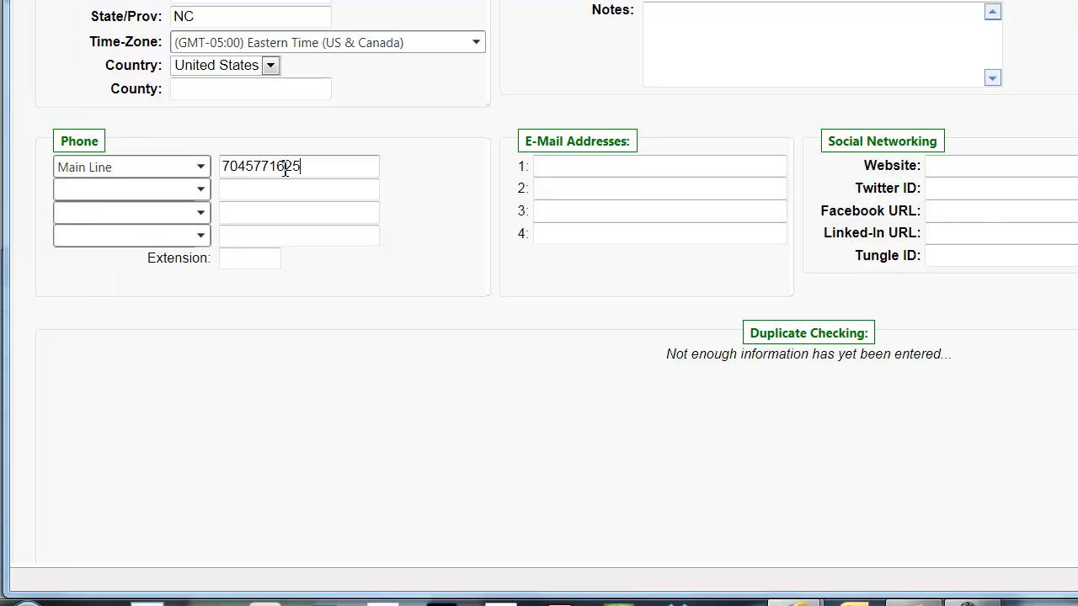
{"action": "key", "text": "Tab"}
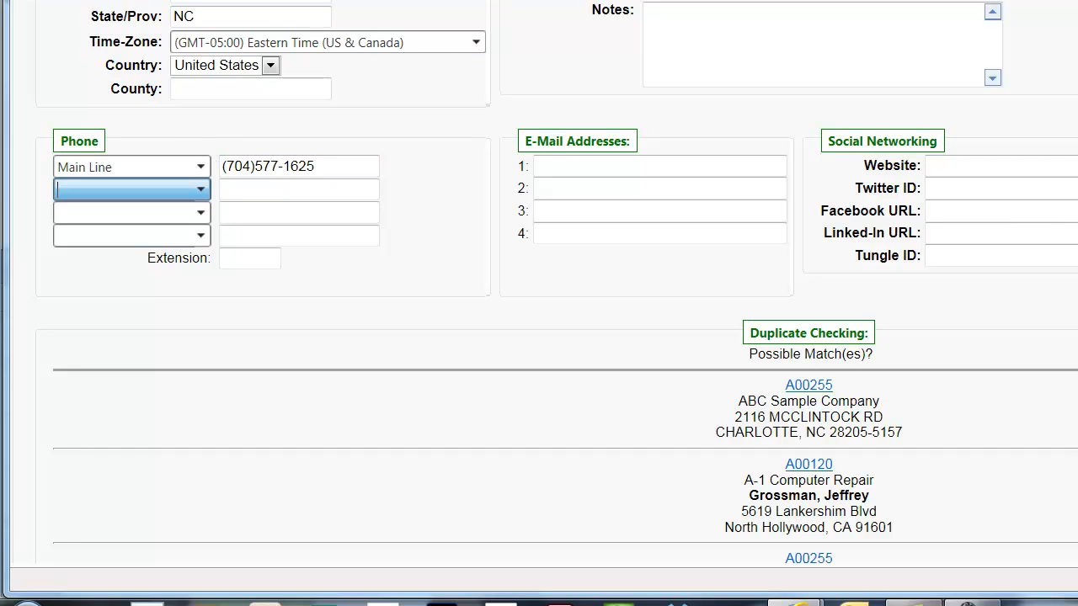
Step: Set the second phone type to Fax Line and enter the fax number
{"action": "key", "text": "Tab"}
{"action": "key", "text": "Down"}
{"action": "left_click", "coordinate": [263, 190]}
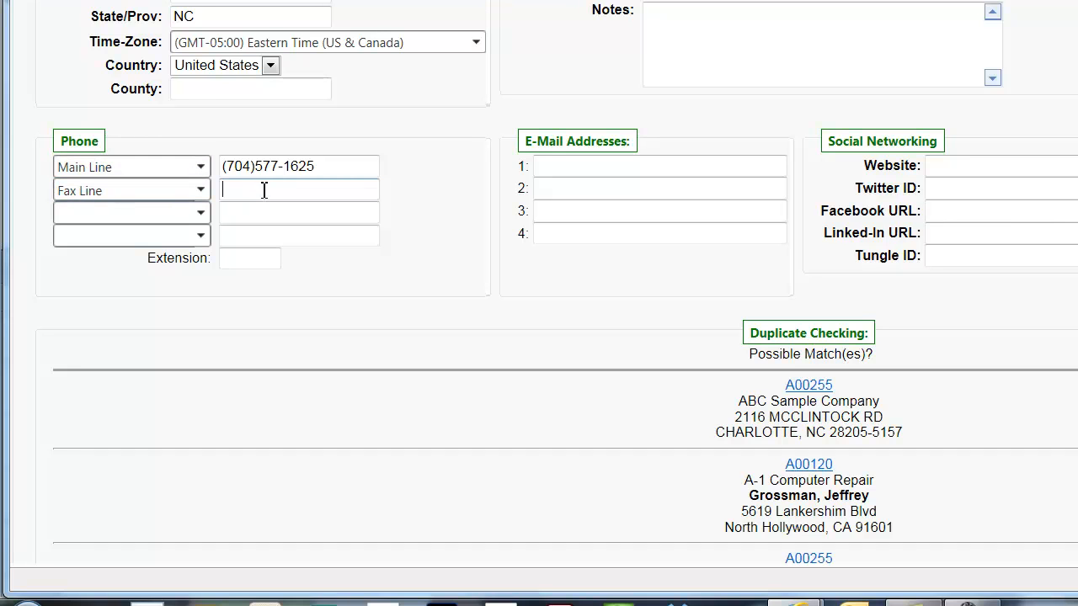
{"action": "key", "text": "Tab"}
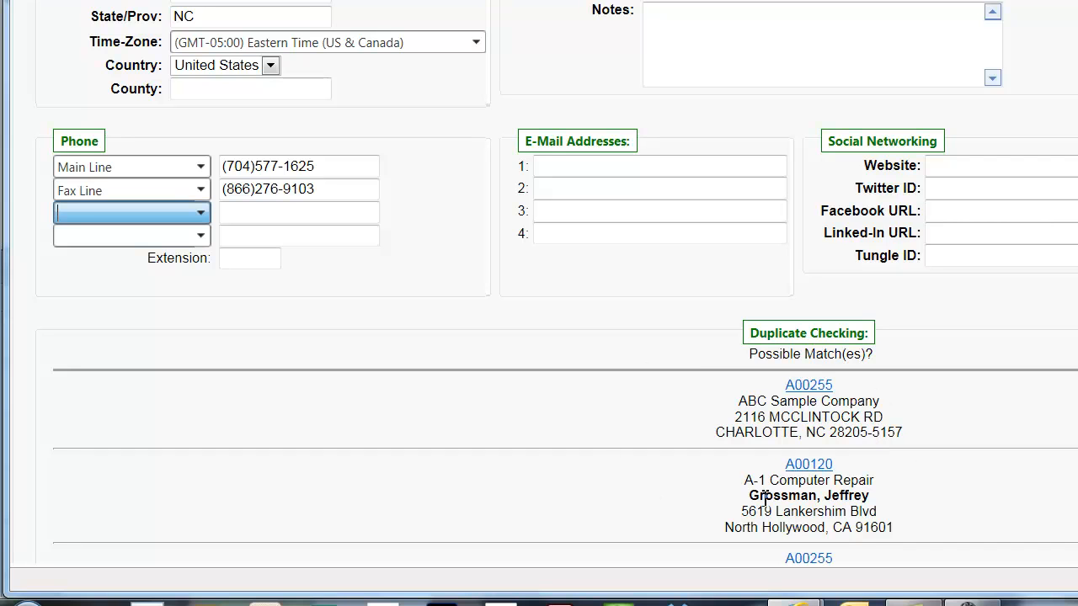
Step: Review the duplicate matches and Tungle ID setting, then Save & Create to open Sales Lead #1292
{"action": "double_click", "coordinate": [857, 497]}
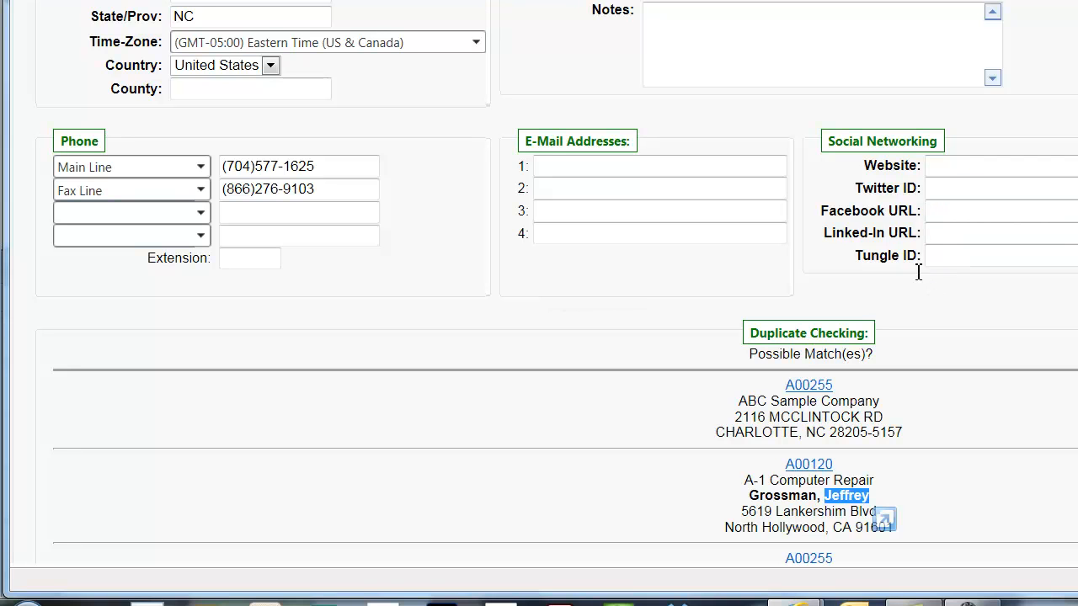
{"action": "left_click_drag", "start_coordinate": [857, 255], "coordinate": [918, 257]}
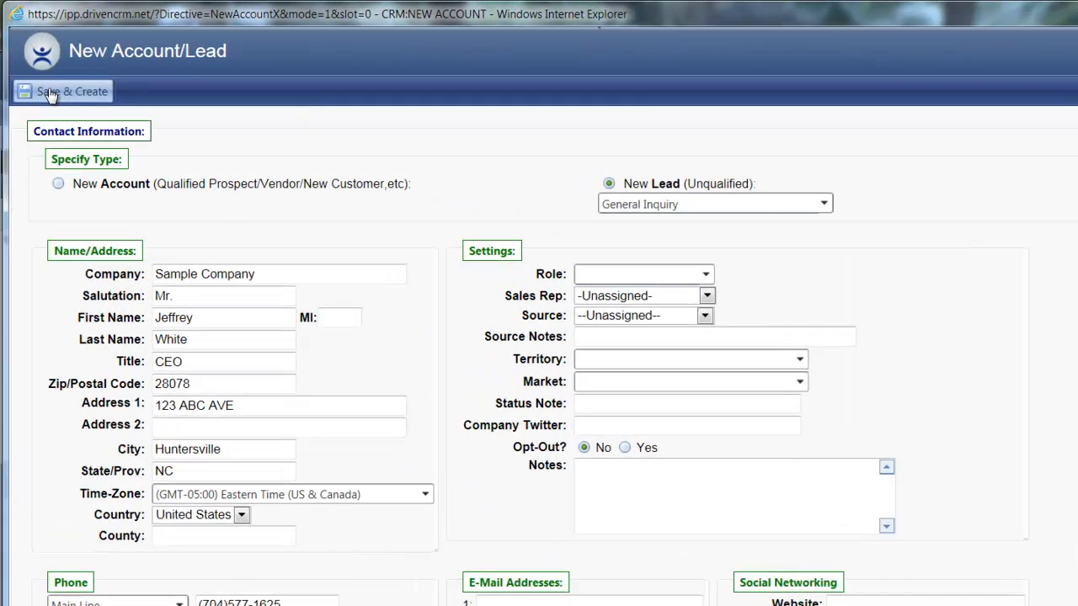
{"action": "left_click", "coordinate": [55, 104]}
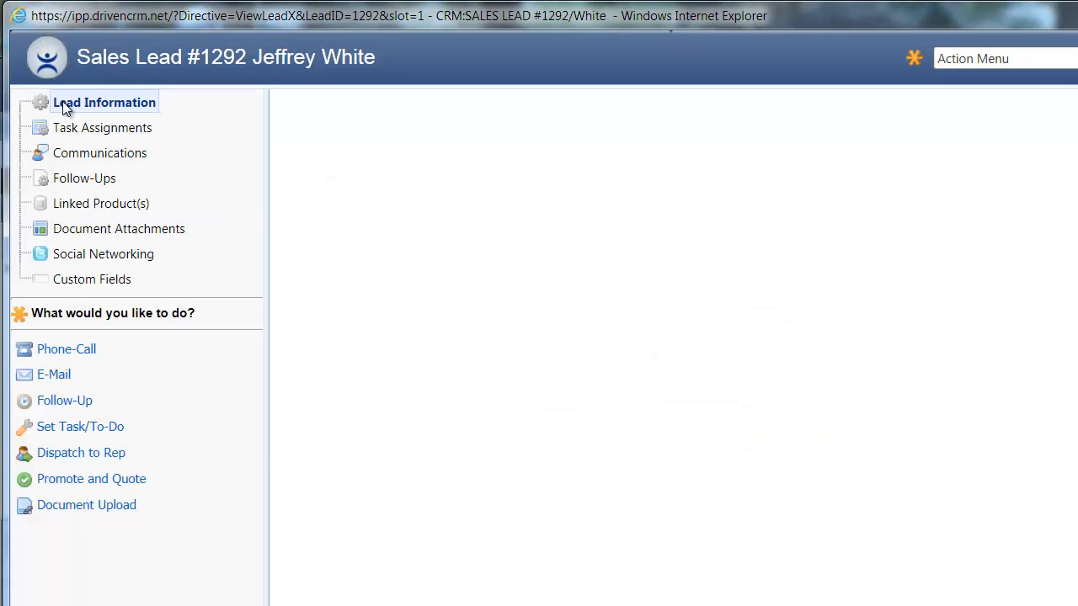